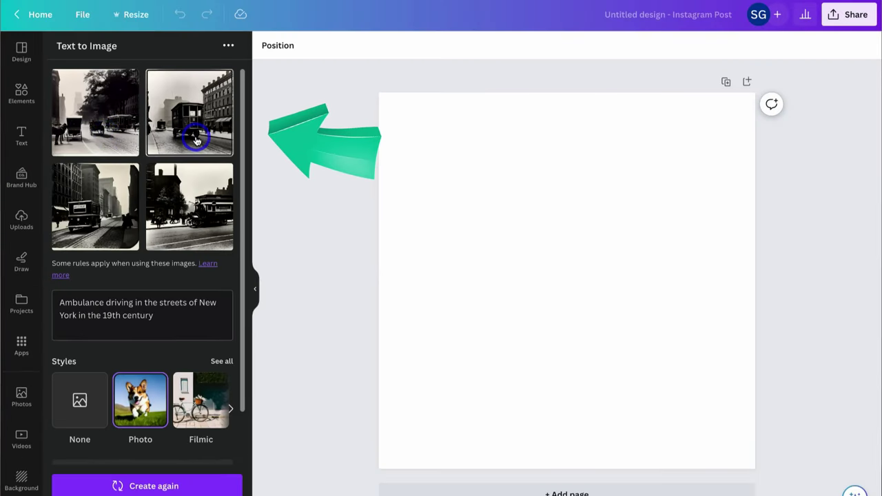
# Step: Add the second generated images: the trolley street scene to page 1 and the frustrated man at a laptop to page 2
pyautogui.click(194, 136)
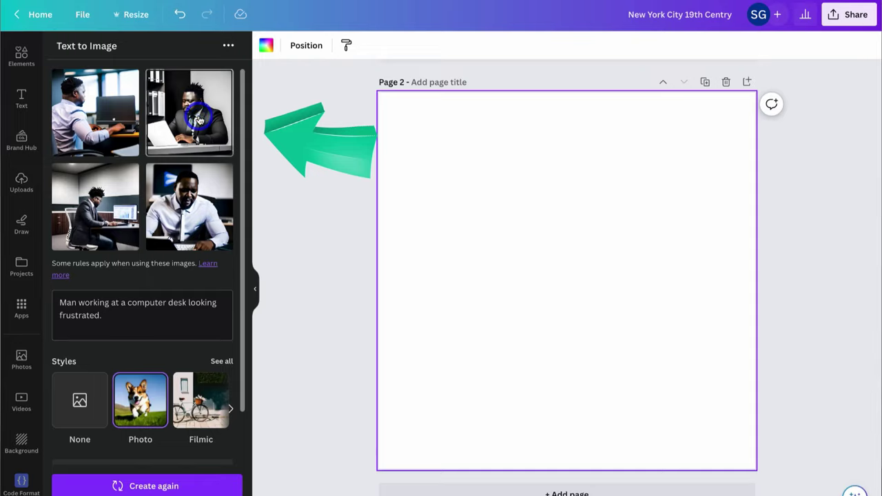
pyautogui.click(198, 120)
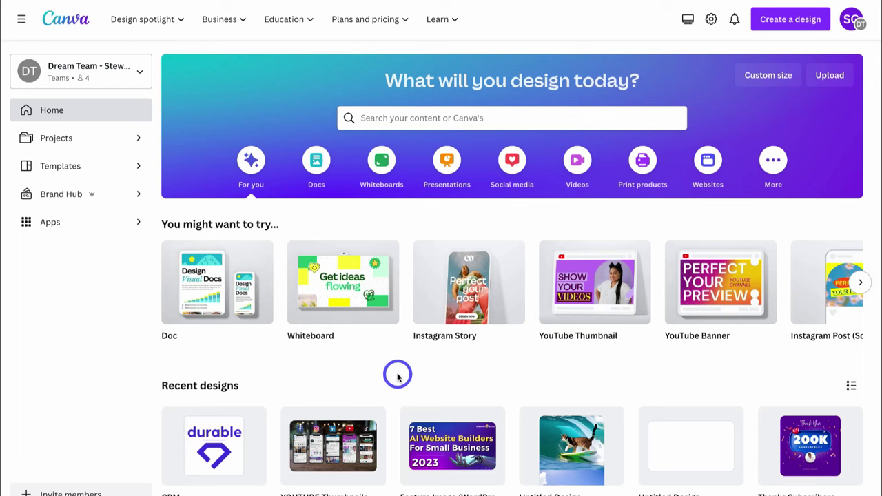
# Step: Go to the Canva Apps page from the Home sidebar
pyautogui.click(93, 224)
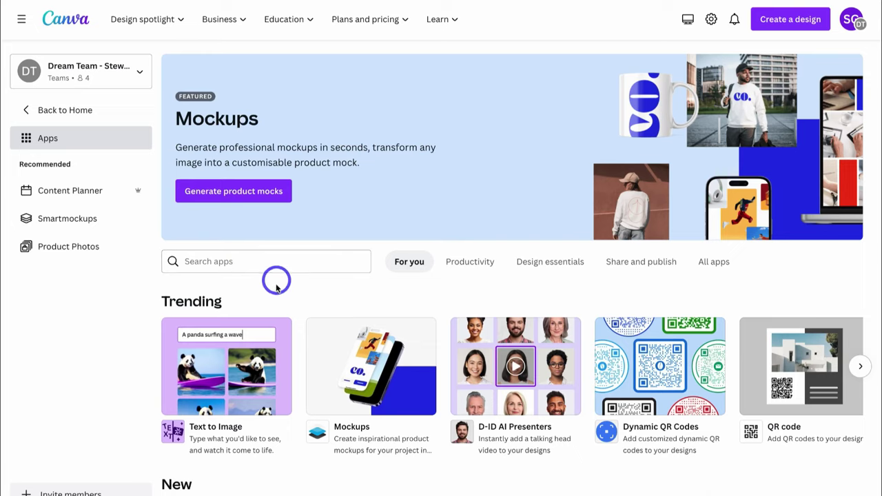
# Step: Open the Text to Image app details and choose to use it in a new design
pyautogui.click(231, 375)
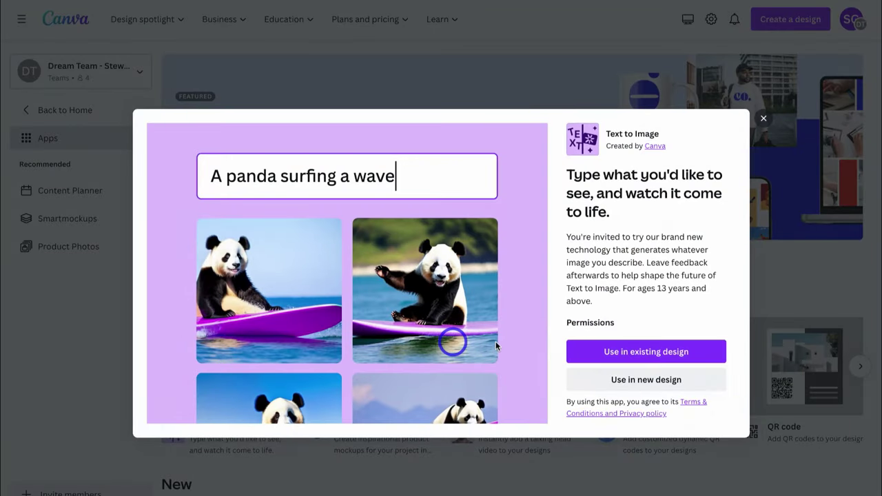
pyautogui.click(638, 355)
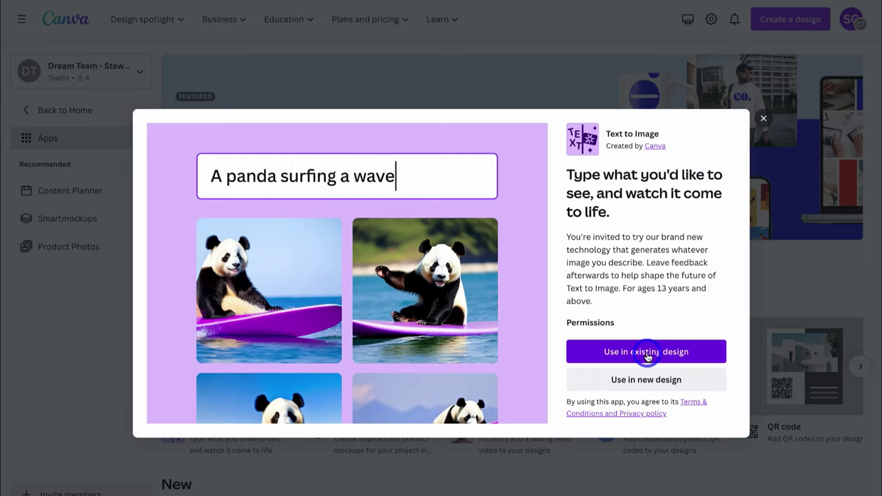
pyautogui.click(630, 385)
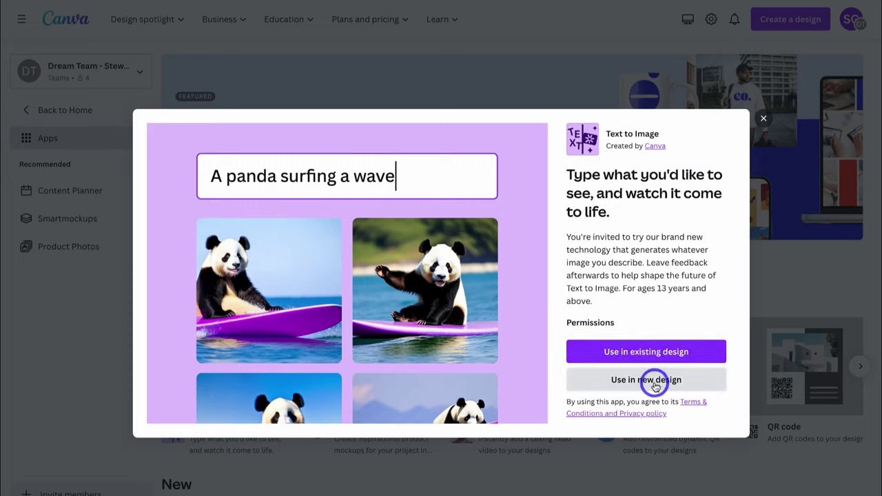
pyautogui.click(654, 385)
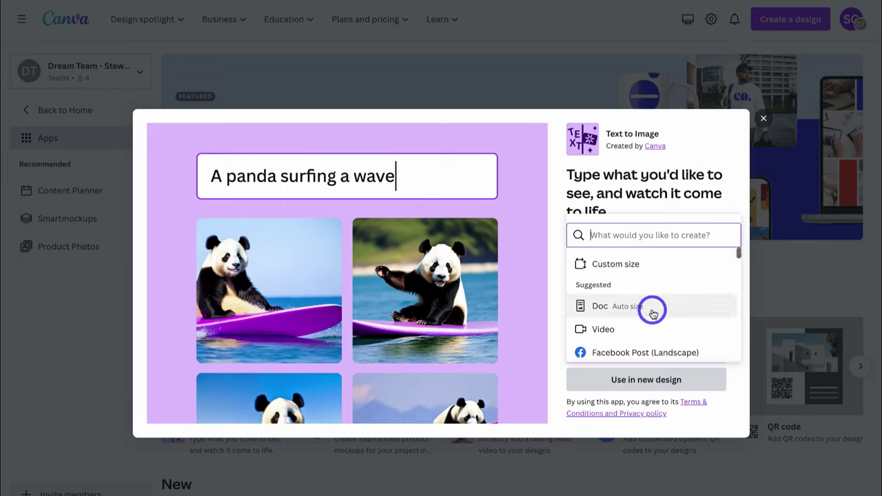
# Step: Search the design types for 'instagram' and create an Instagram Post (Square)
pyautogui.scroll(-5, 653, 314)
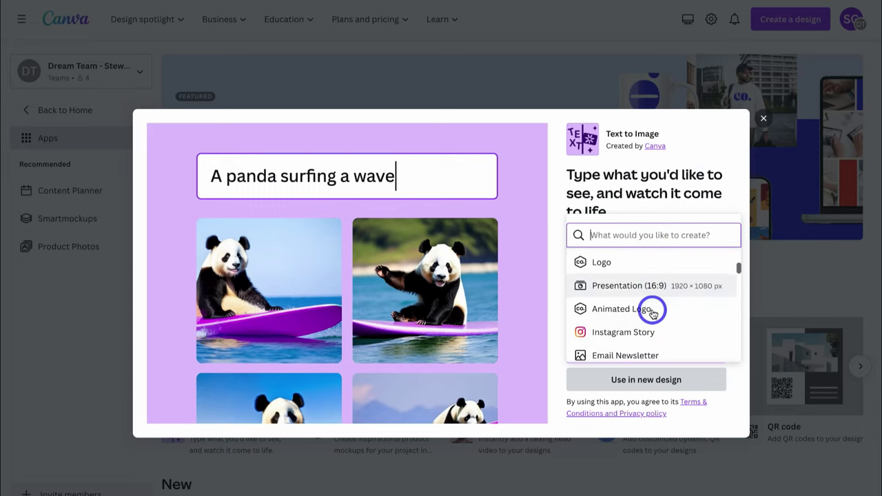
pyautogui.scroll(-3, 653, 313)
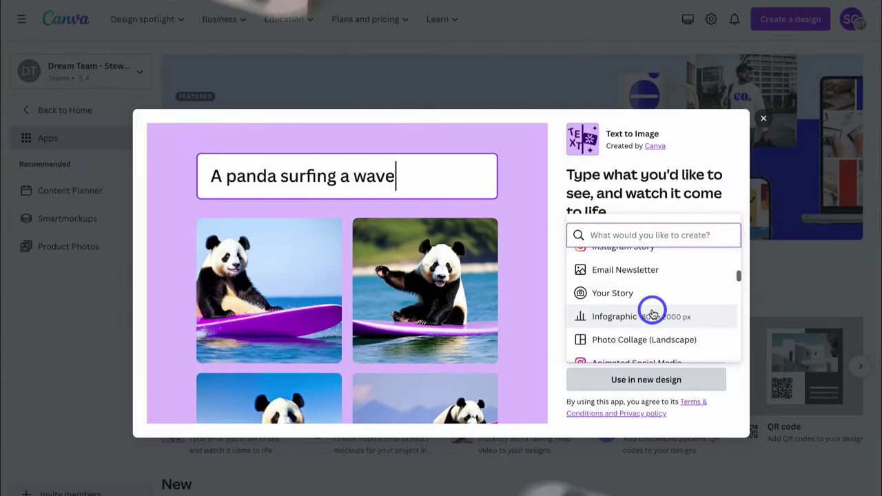
pyautogui.scroll(-3, 654, 313)
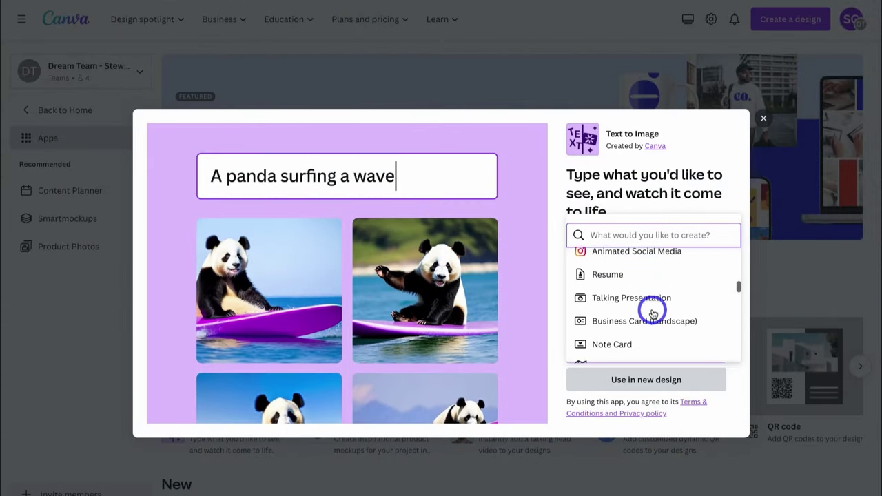
pyautogui.scroll(-1, 653, 314)
pyautogui.scroll(10, 654, 314)
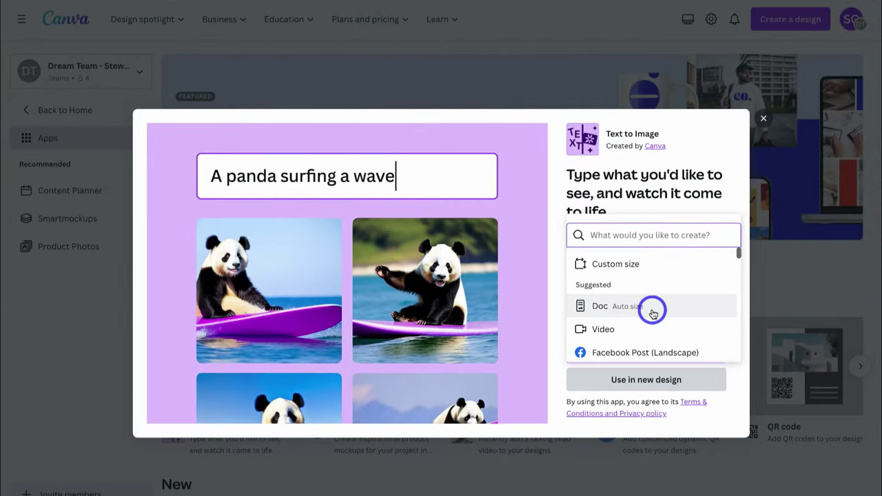
pyautogui.write('instagram')
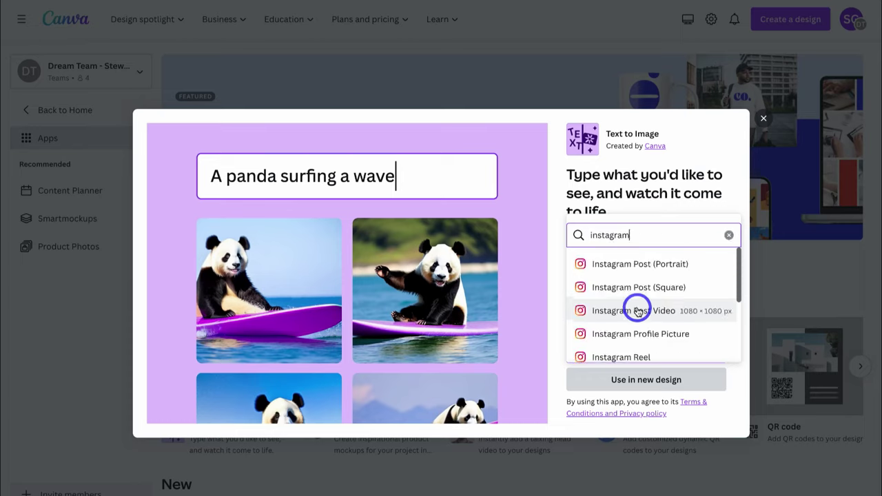
pyautogui.click(667, 289)
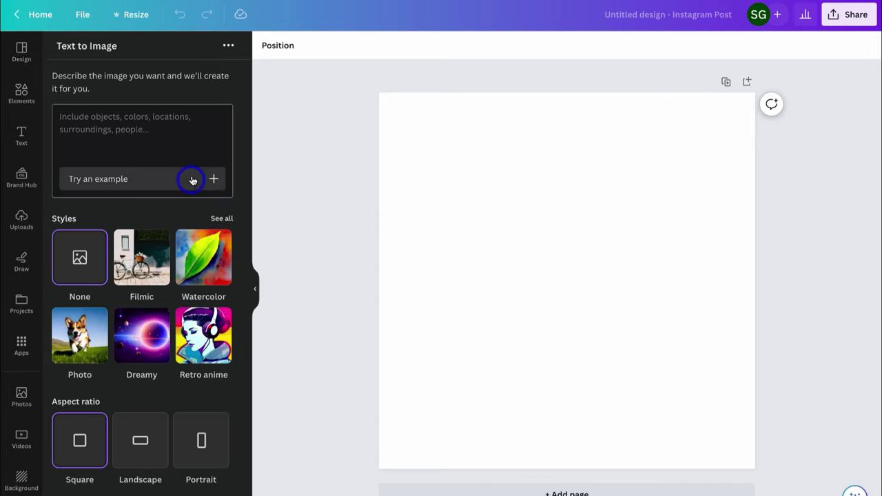
# Step: Leave the blank Instagram post and return to the Canva Home page
pyautogui.click(23, 18)
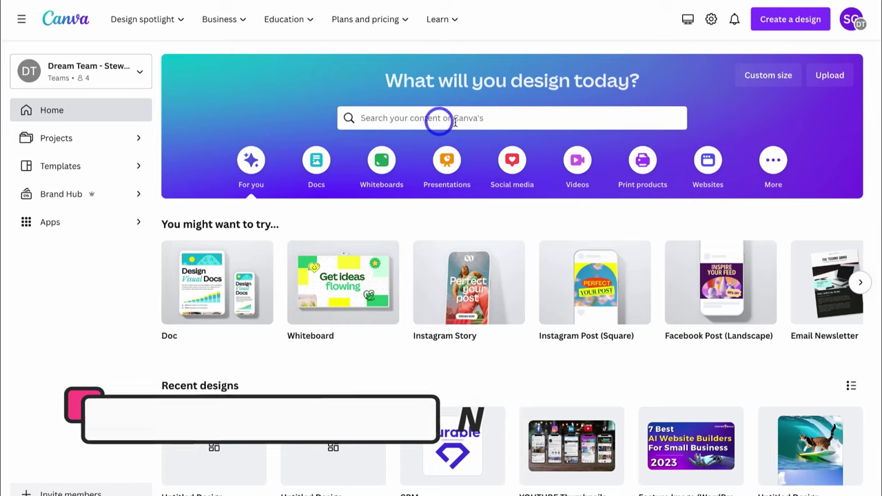
# Step: Try the Custom size fields, then search and open the Instagram Post (Square) templates
pyautogui.click(766, 84)
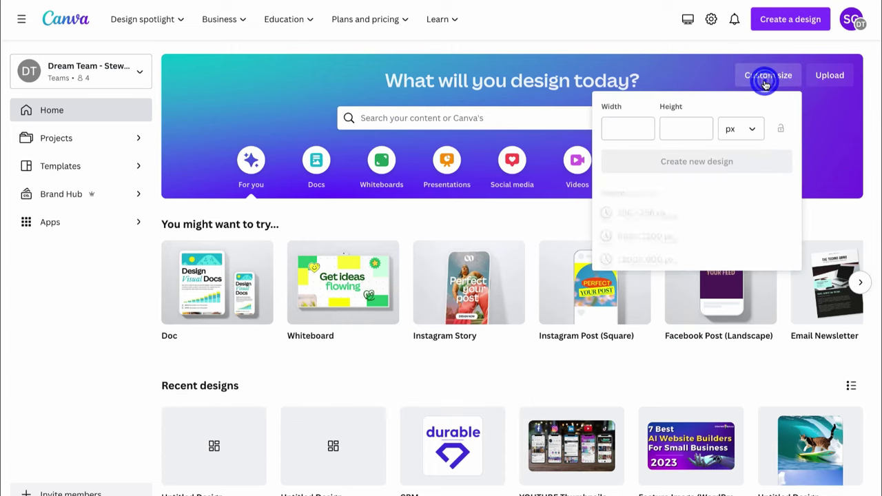
pyautogui.click(641, 125)
pyautogui.click(661, 128)
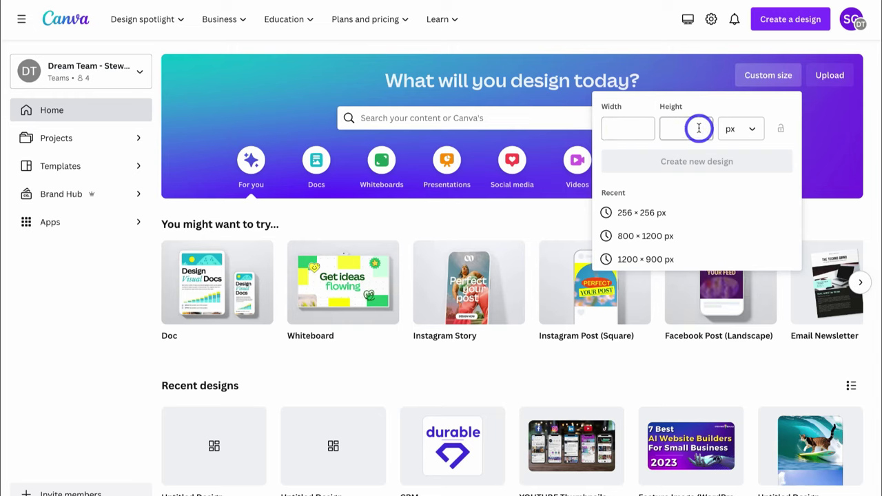
pyautogui.click(406, 118)
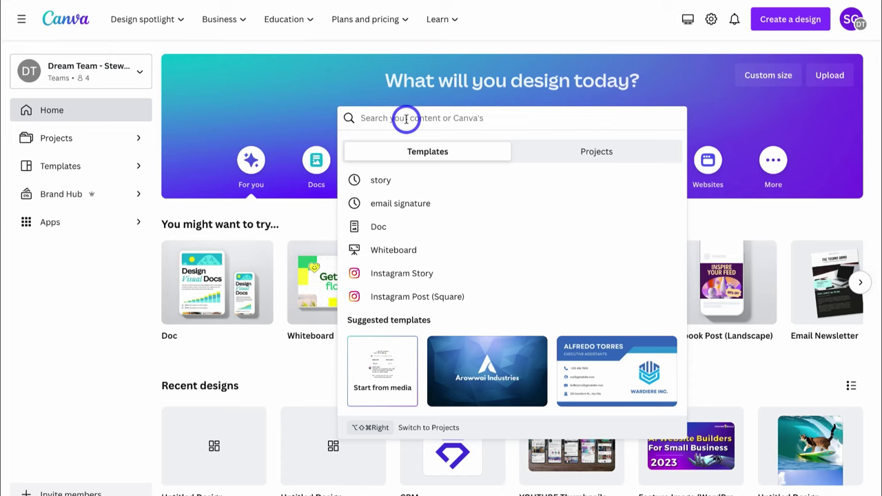
pyautogui.click(463, 302)
# Step: Scroll the Instagram Post templates page toward the blank design option
pyautogui.scroll(-3, 335, 248)
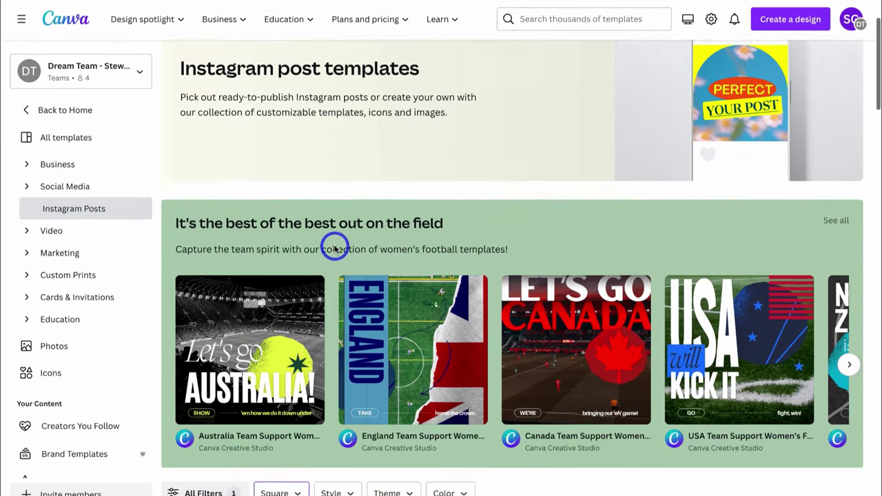
pyautogui.scroll(-8, 335, 248)
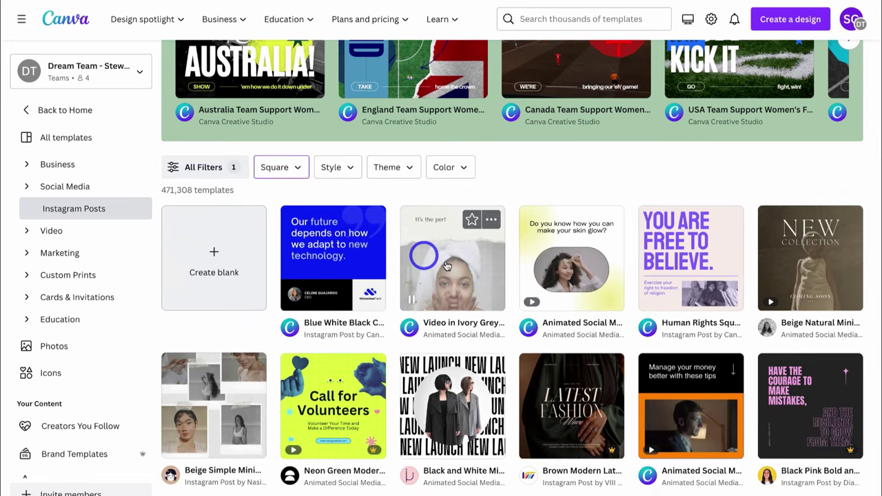
pyautogui.scroll(-3, 353, 401)
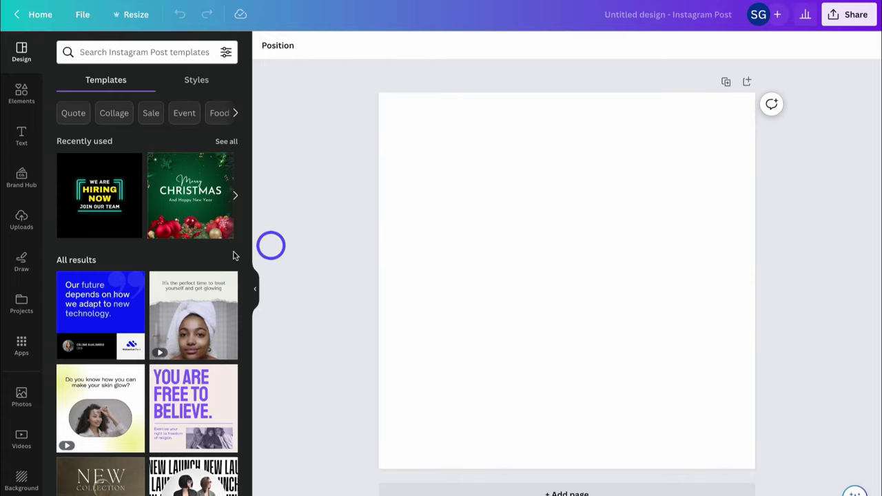
# Step: Open the Text to Image app from the editor's Apps panel
pyautogui.click(21, 345)
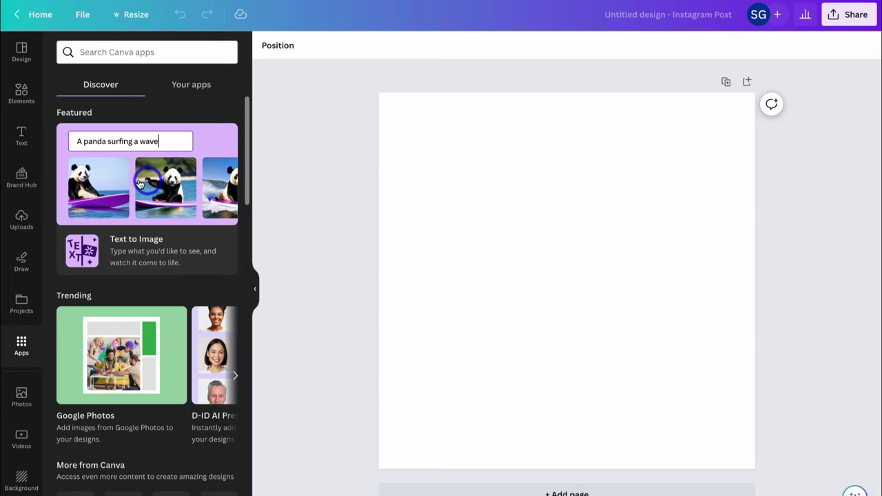
pyautogui.click(137, 249)
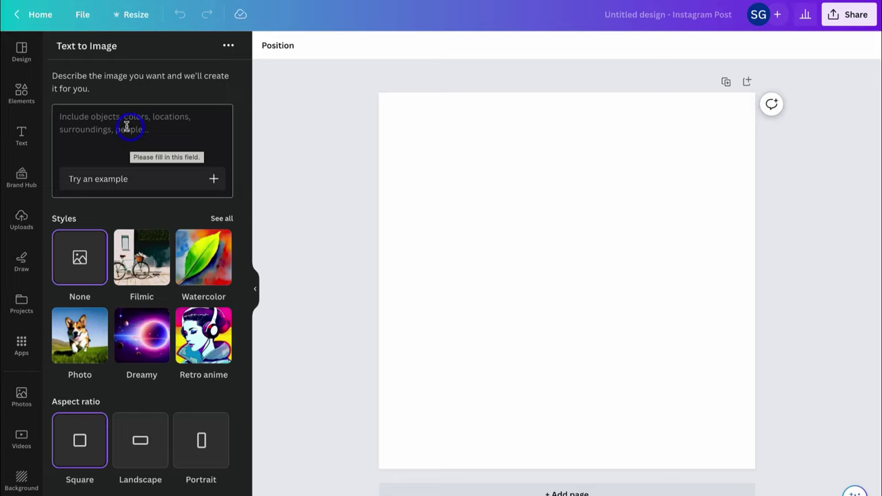
# Step: Use the example prompt 'Ambulance driving in the streets of New York in the 19th century' with Photo style and Square ratio
pyautogui.click(214, 179)
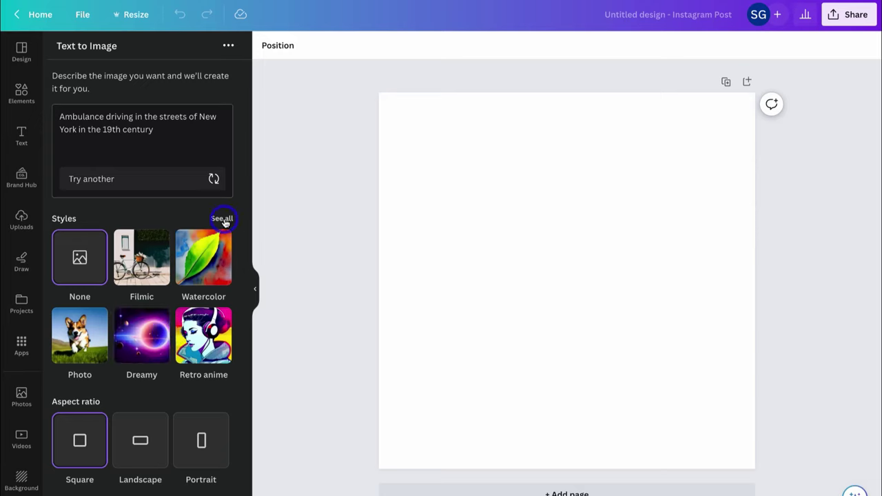
pyautogui.click(80, 334)
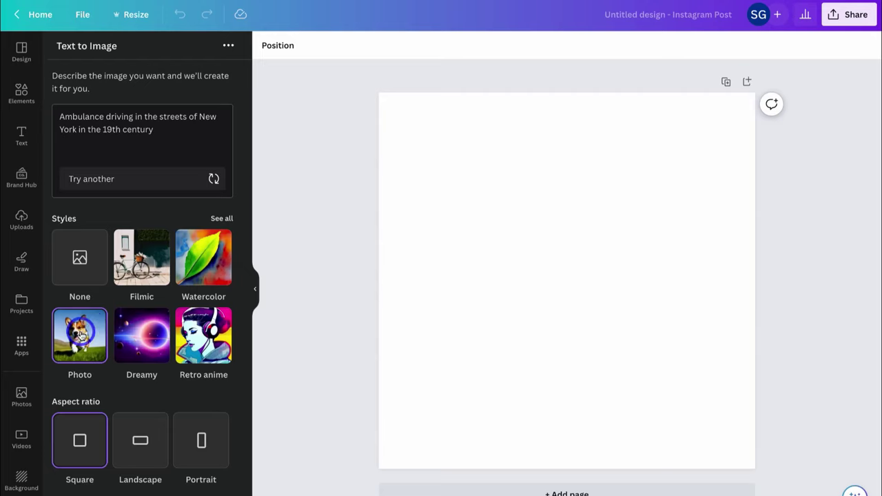
pyautogui.click(64, 444)
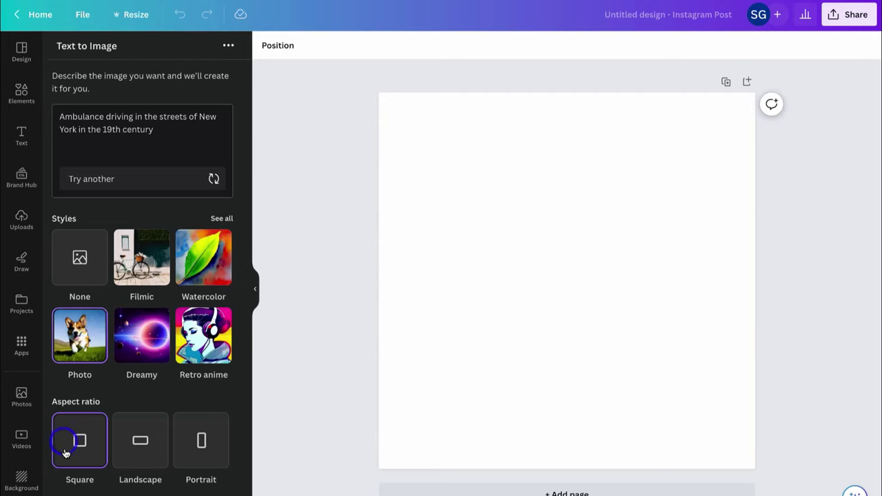
pyautogui.click(80, 444)
pyautogui.click(124, 447)
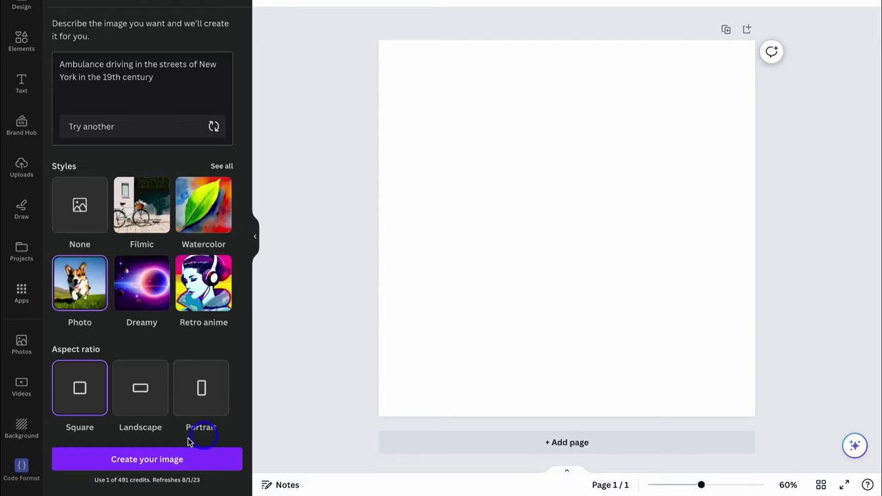
pyautogui.click(141, 495)
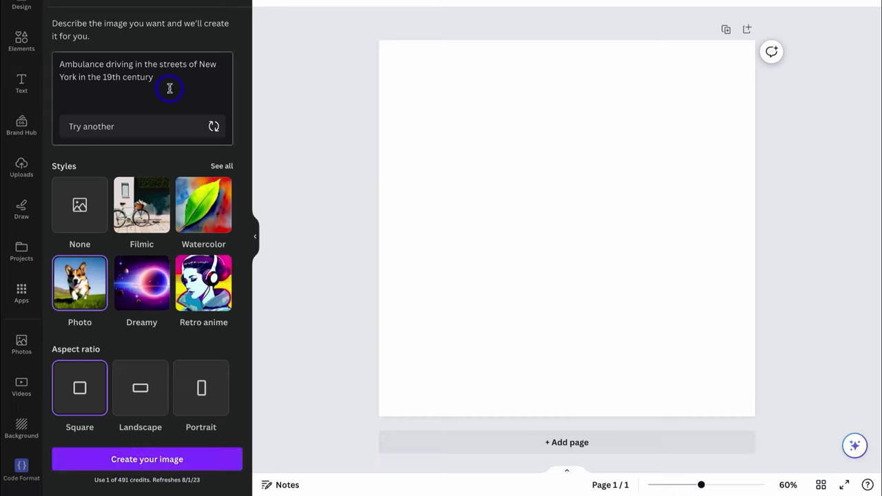
pyautogui.click(73, 293)
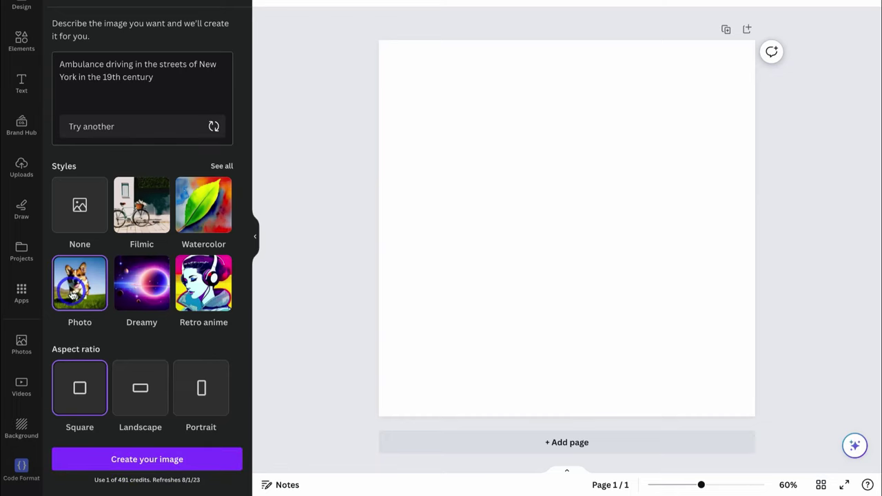
pyautogui.click(84, 381)
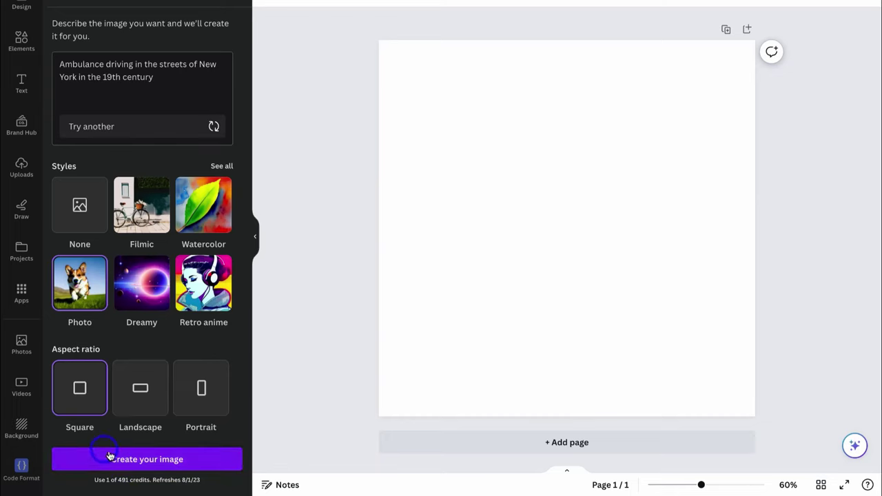
# Step: Generate the street images twice, place the second streetcar photo, and enlarge it toward the top-left
pyautogui.click(194, 467)
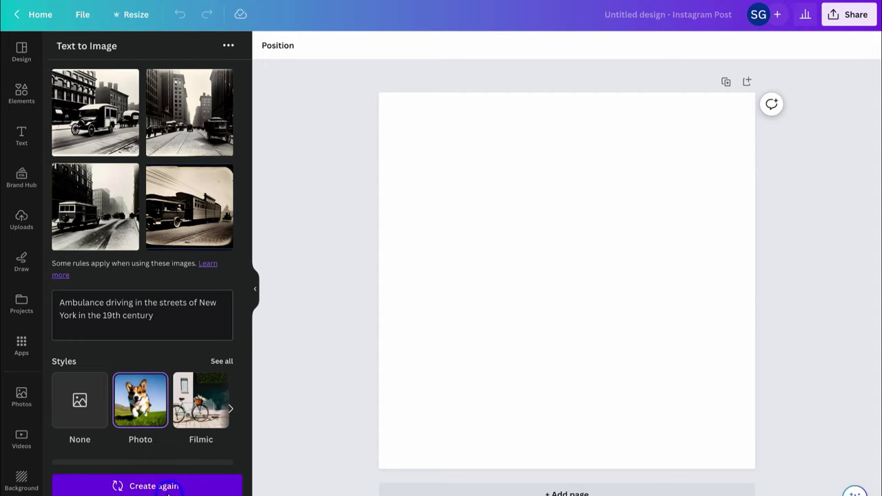
pyautogui.click(165, 488)
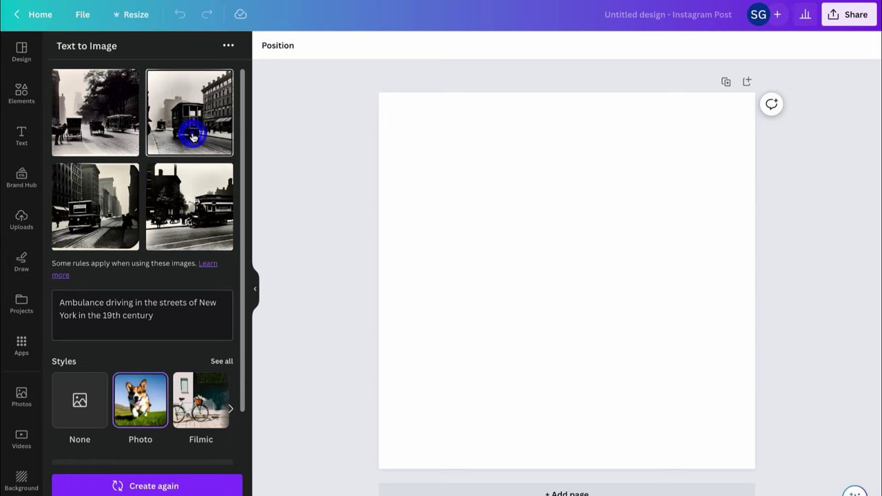
pyautogui.click(193, 136)
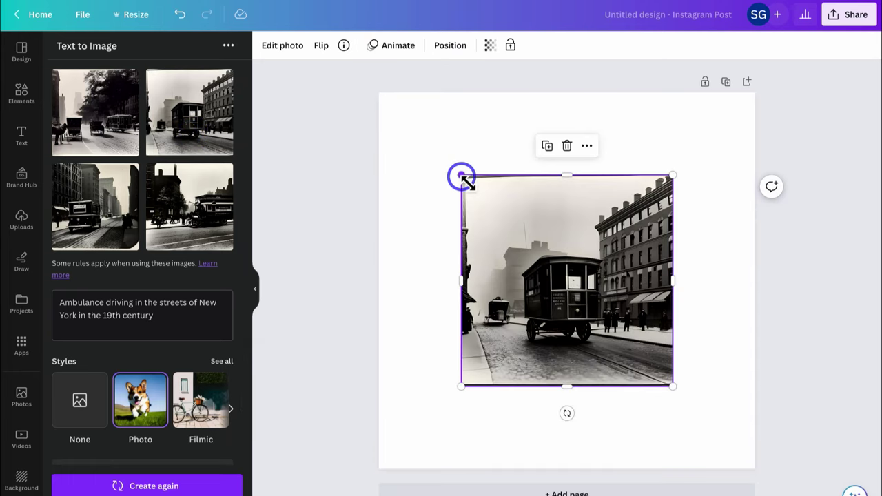
pyautogui.moveTo(461, 178); pyautogui.dragTo(378, 91)
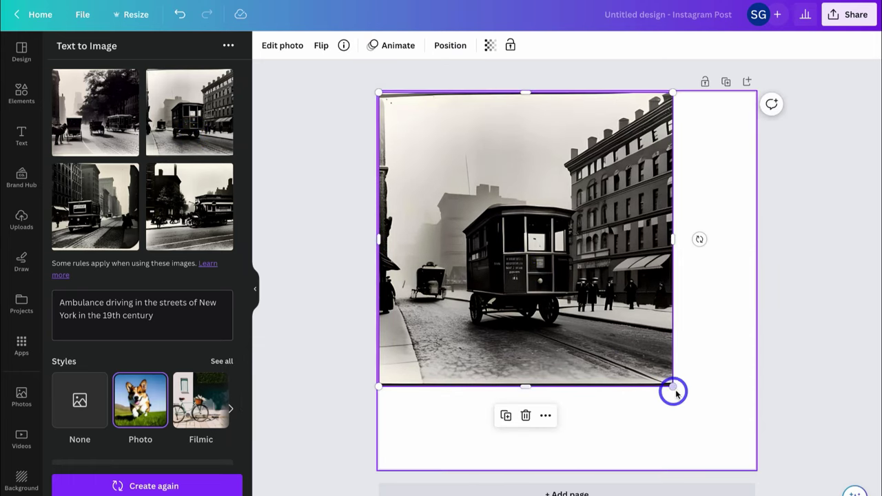
# Step: Stretch the trolley street photo to fill the square page, leaving it unfiltered, and show heading styles
pyautogui.moveTo(672, 389); pyautogui.dragTo(766, 460)
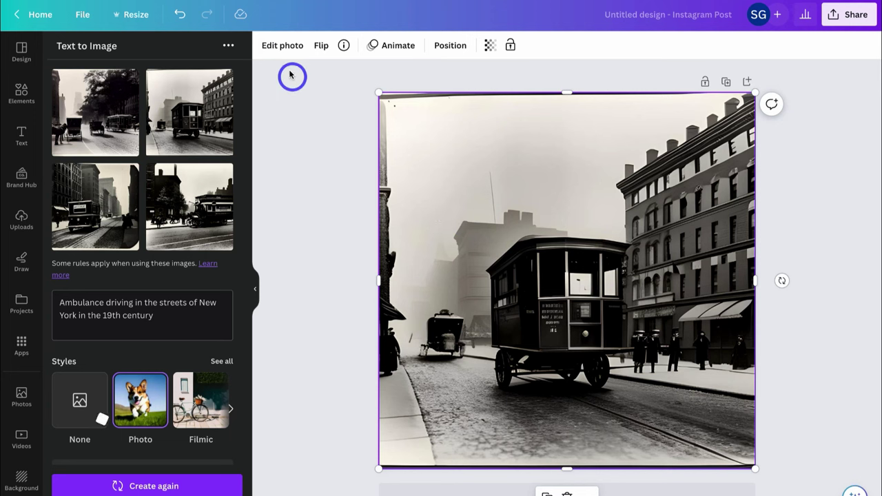
pyautogui.click(282, 48)
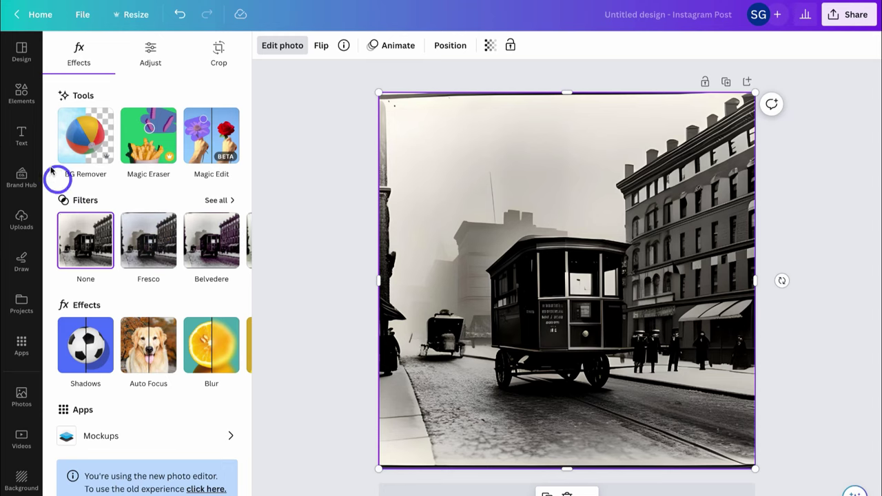
pyautogui.click(23, 98)
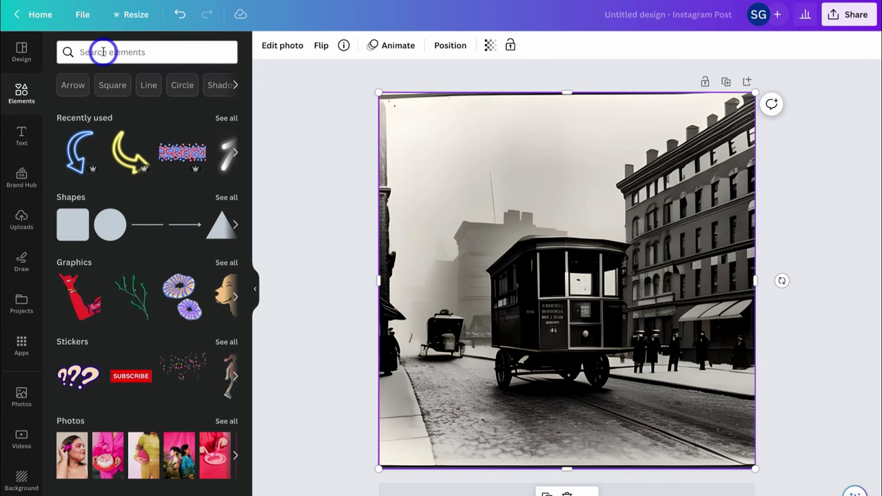
pyautogui.click(21, 136)
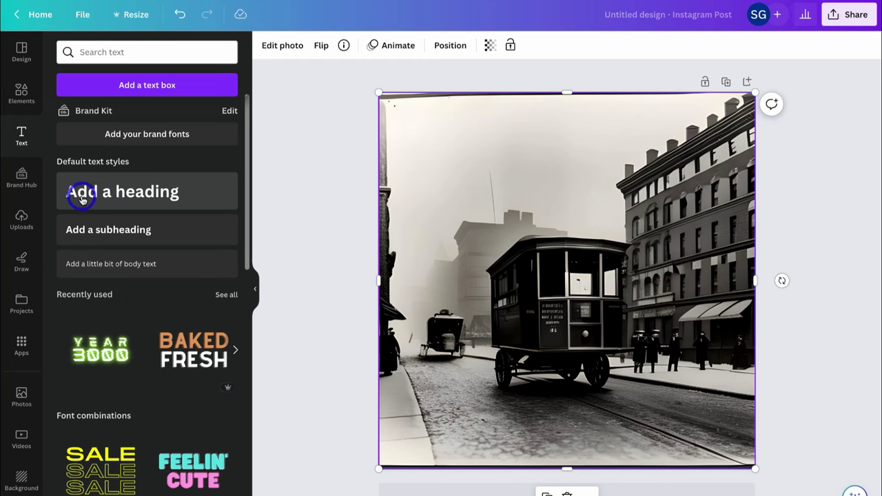
# Step: Add the heading 'New York City 19th Century' at the photo's top, resized to 59.6 and coloured black
pyautogui.click(138, 198)
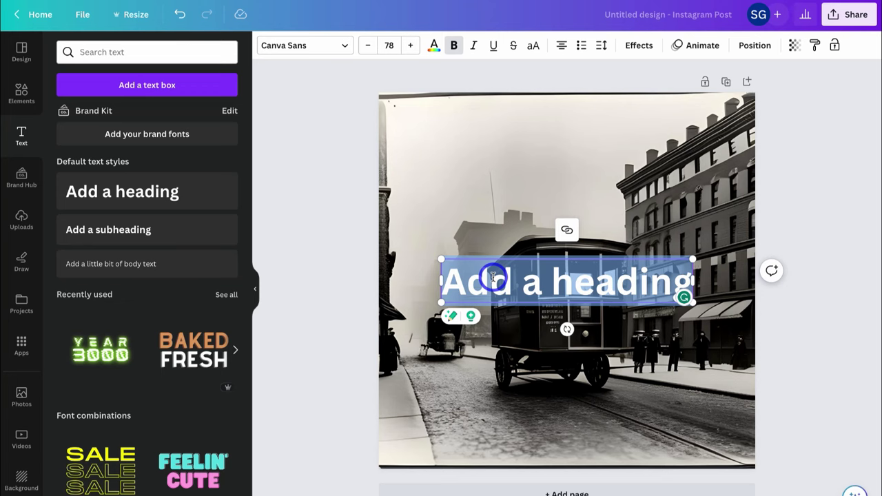
pyautogui.write('New York City 19th Century')
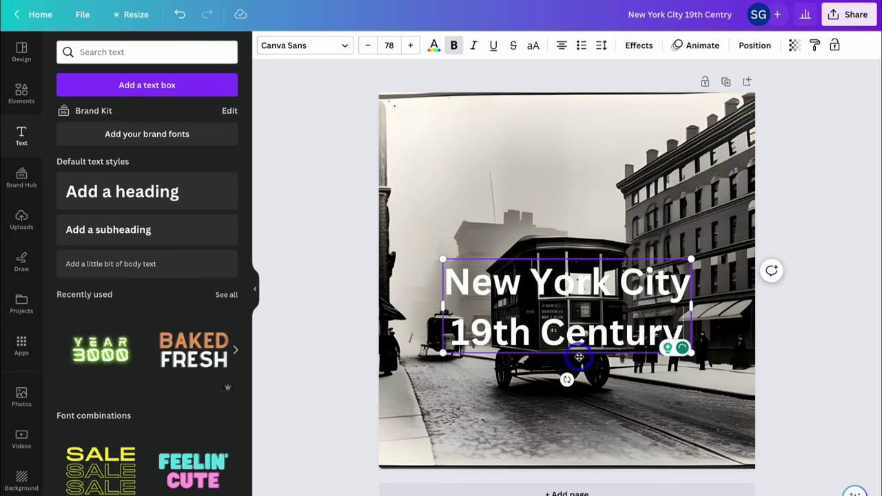
pyautogui.moveTo(571, 319); pyautogui.dragTo(532, 207)
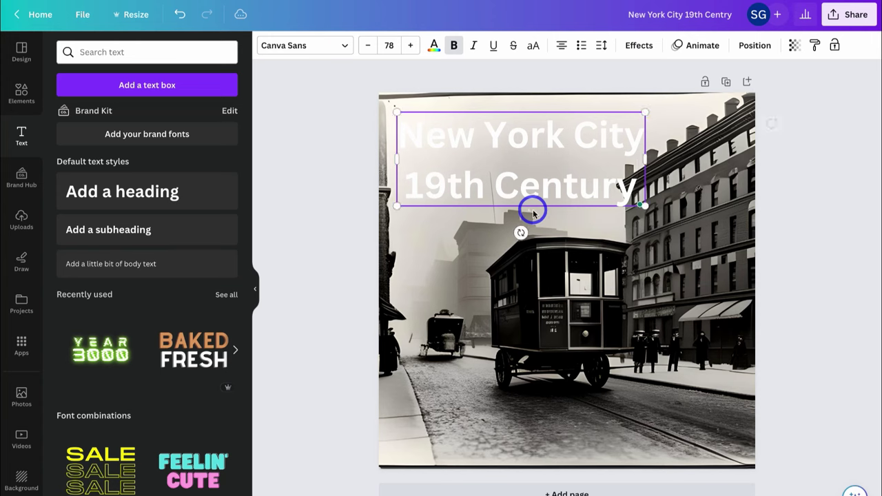
pyautogui.moveTo(643, 206); pyautogui.dragTo(406, 128)
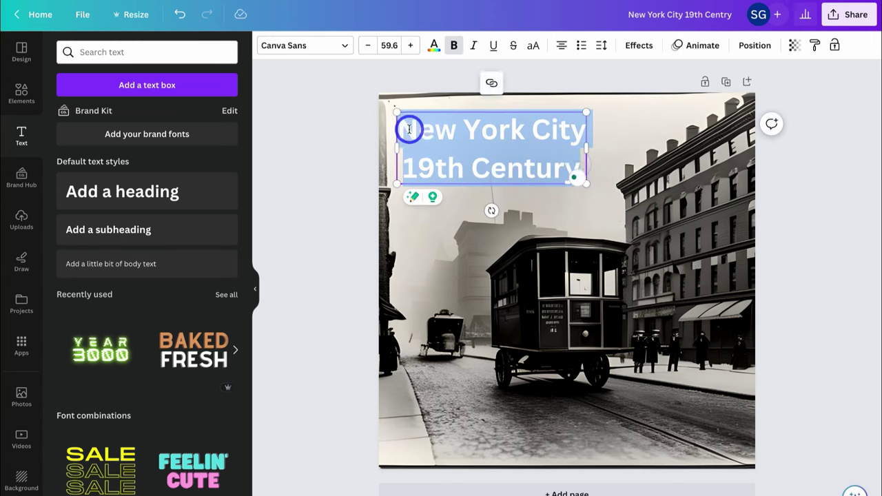
pyautogui.click(433, 46)
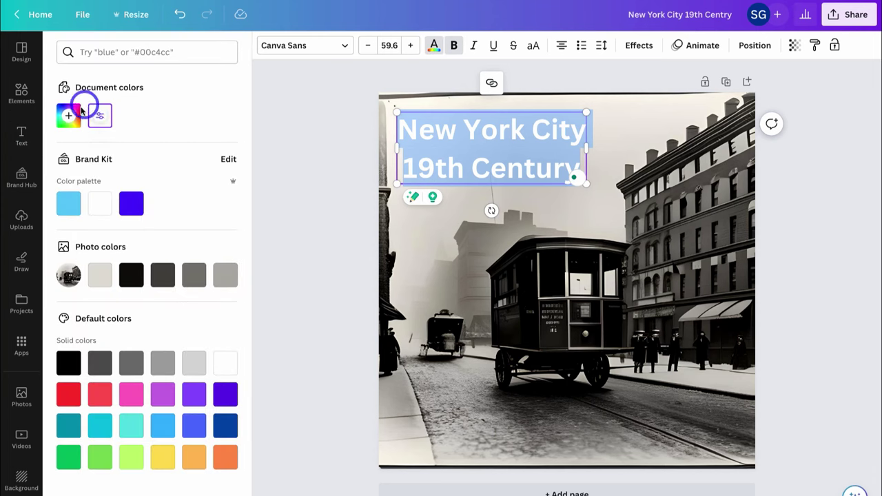
pyautogui.click(130, 275)
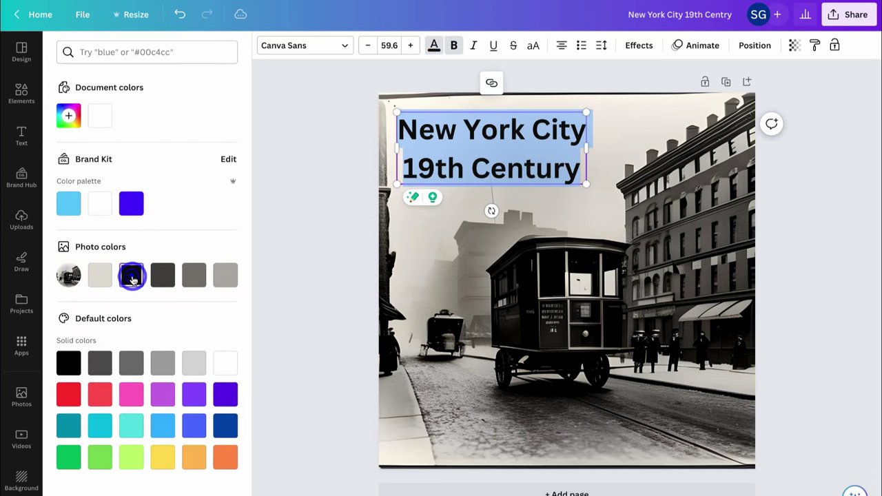
pyautogui.moveTo(478, 180); pyautogui.dragTo(498, 184)
pyautogui.click(703, 205)
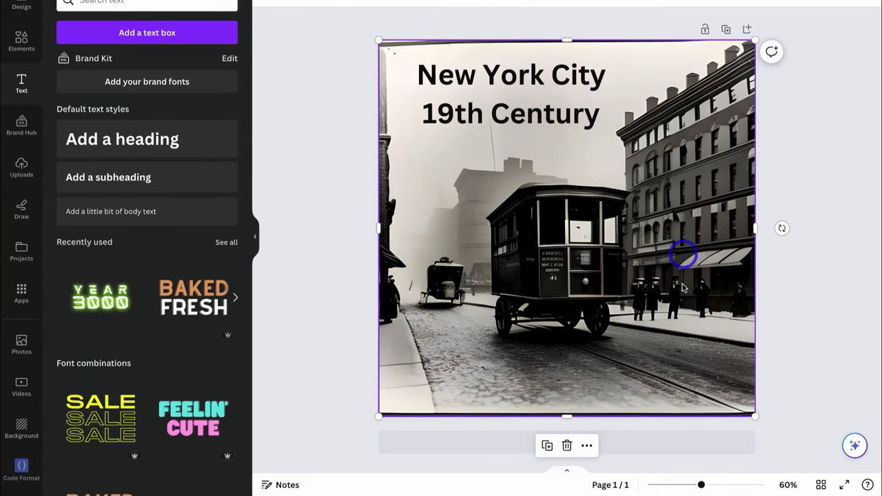
# Step: Add blank Page 2 and generate Photo-style images of 'Man working at a computer desk looking frustrated.'
pyautogui.click(640, 443)
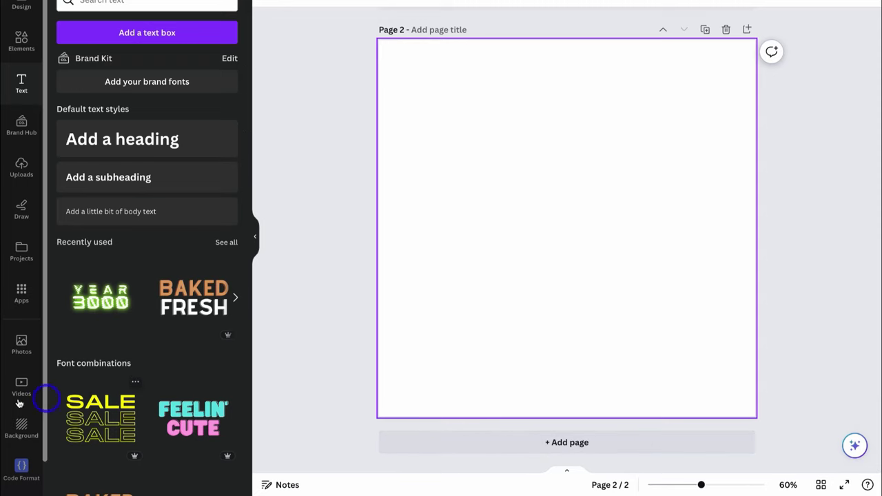
pyautogui.scroll(-1, 21, 396)
pyautogui.click(21, 471)
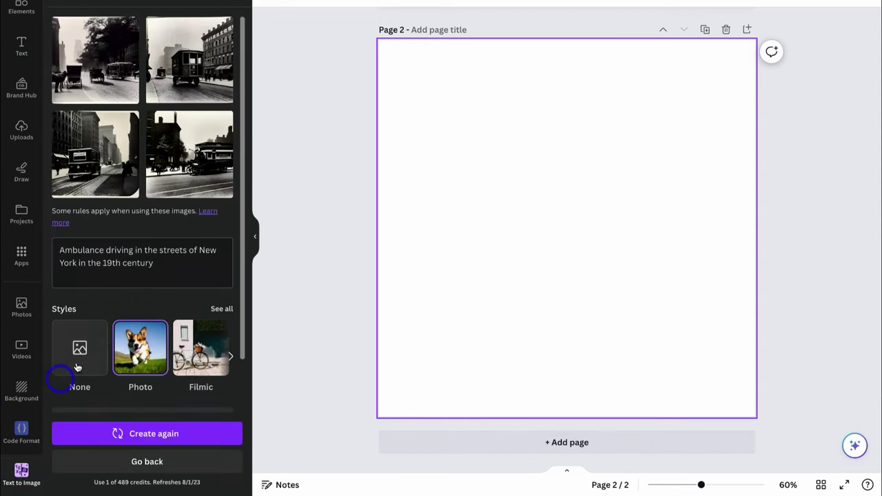
pyautogui.moveTo(164, 264); pyautogui.dragTo(58, 250)
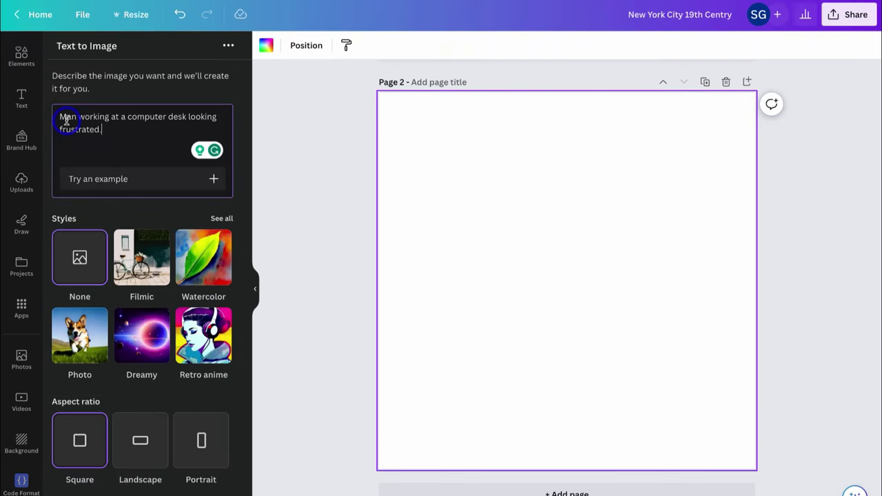
pyautogui.click(112, 134)
pyautogui.click(115, 130)
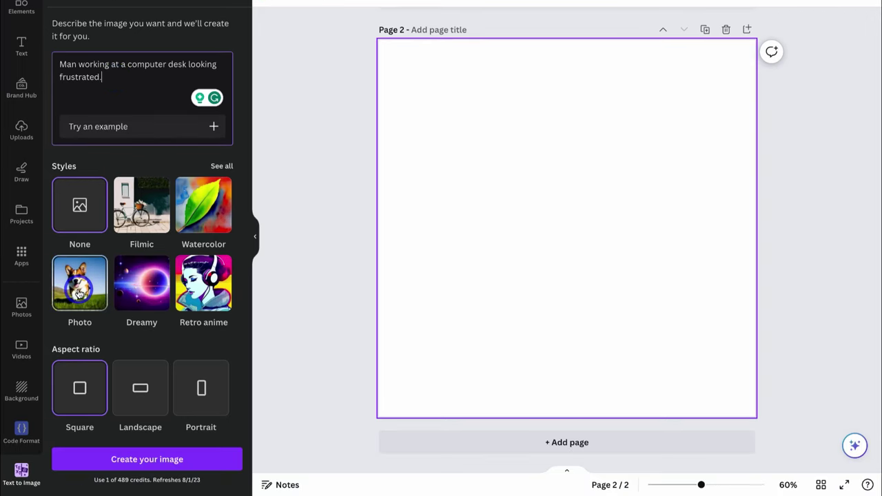
pyautogui.click(79, 345)
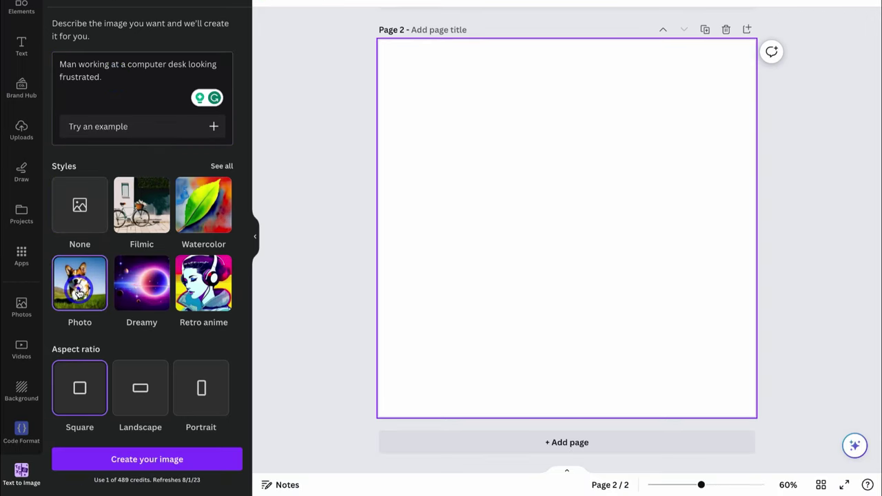
pyautogui.click(114, 461)
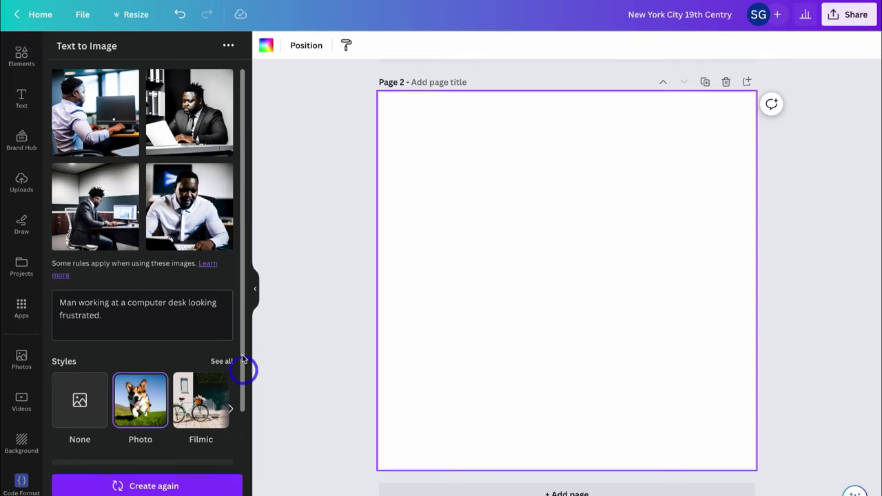
# Step: Place the suited man-at-laptop image on Page 2 and stretch it to fill the page
pyautogui.click(197, 120)
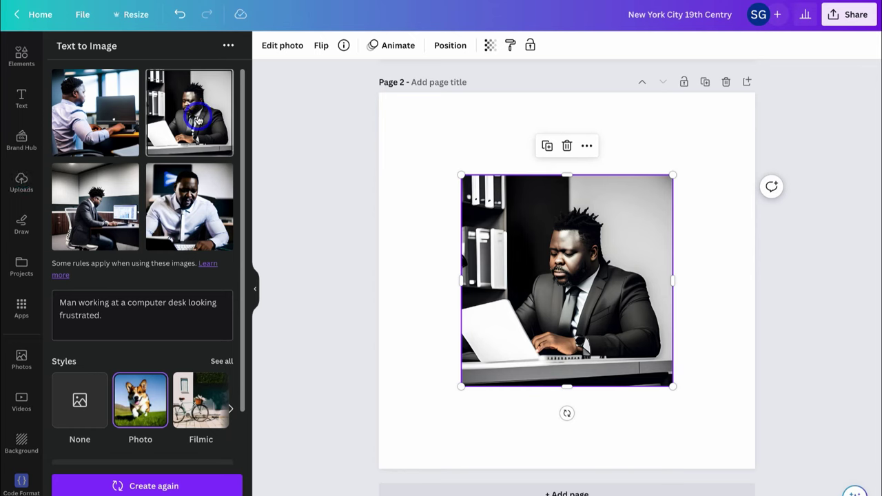
pyautogui.moveTo(460, 176); pyautogui.dragTo(379, 93)
pyautogui.moveTo(671, 379); pyautogui.dragTo(755, 468)
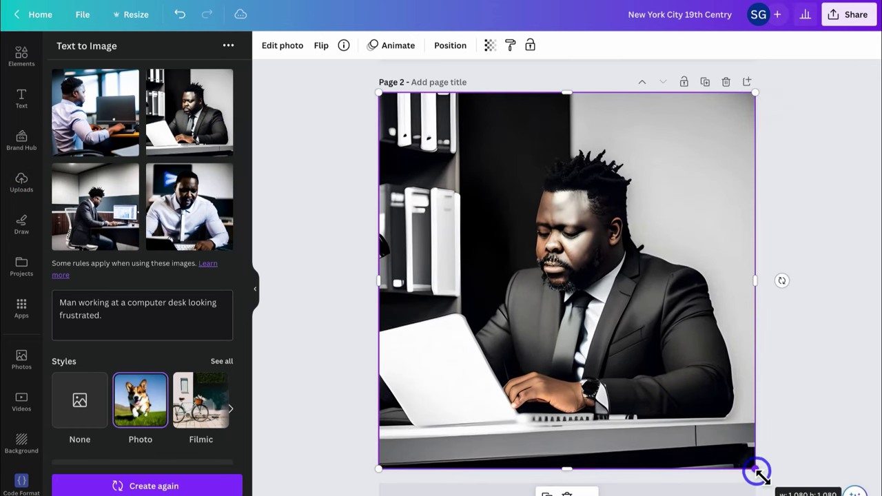
# Step: Add the heading 'Don't be like this guy!' at size 44 in the top-right corner
pyautogui.click(22, 102)
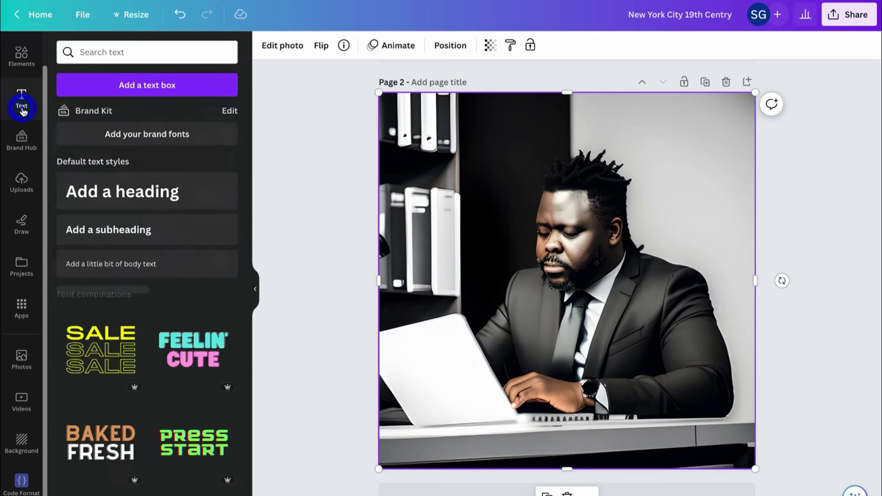
pyautogui.click(144, 193)
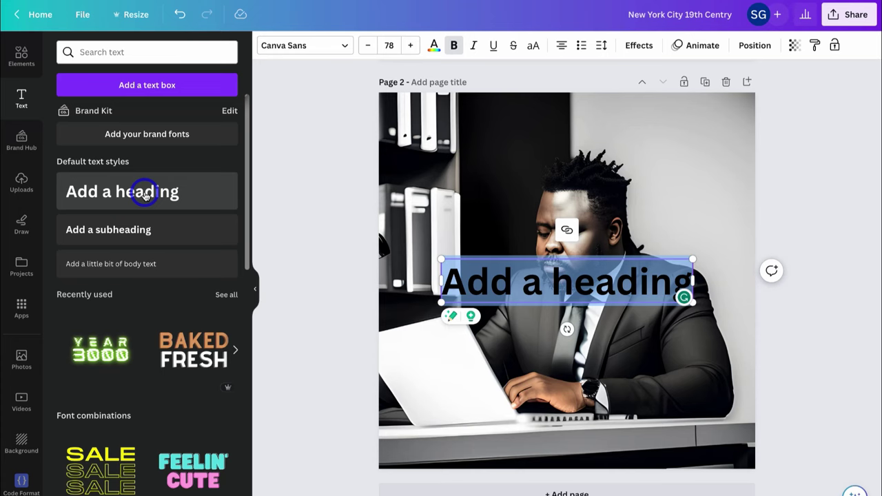
pyautogui.write("Don't be like this guy!")
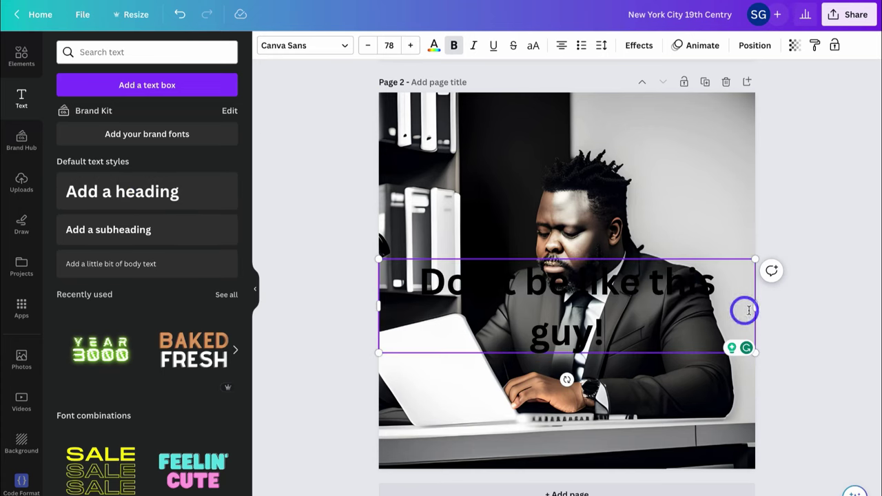
pyautogui.moveTo(755, 308); pyautogui.dragTo(573, 307)
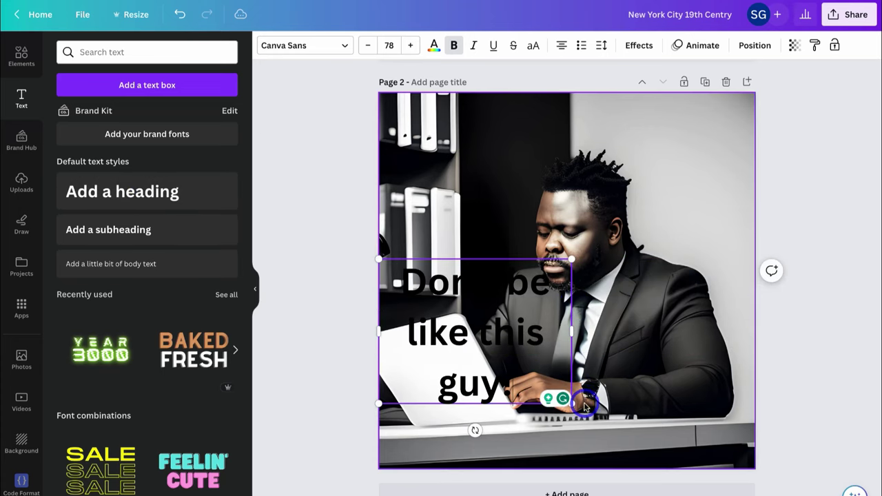
pyautogui.moveTo(579, 409); pyautogui.dragTo(709, 158)
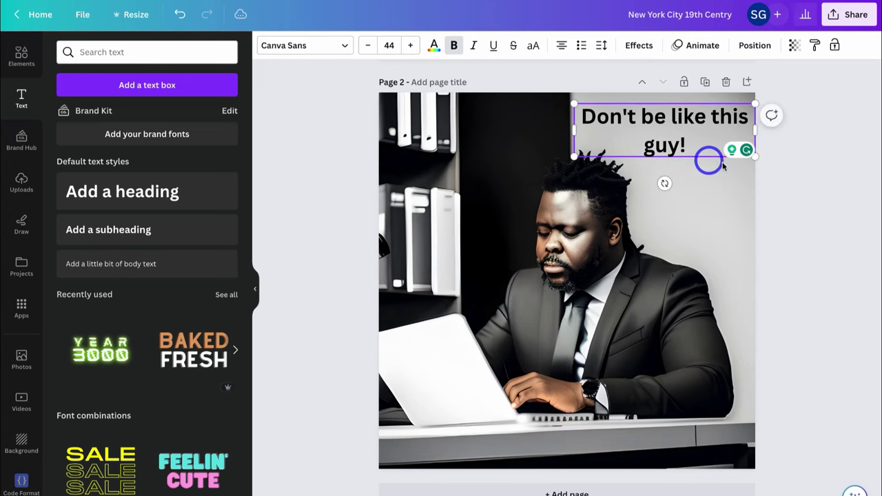
pyautogui.click(814, 195)
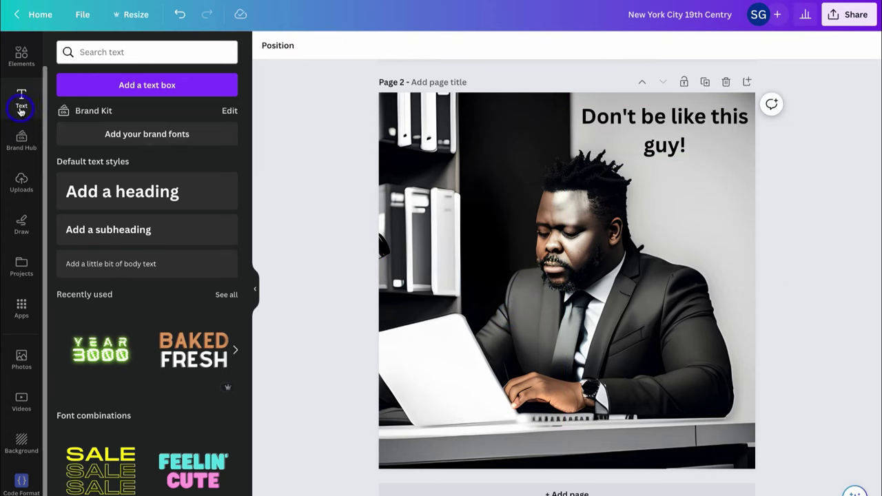
# Step: Add the white glowing arrow below the caption, rotated to 163° toward the man, then add blank Page 3
pyautogui.click(18, 65)
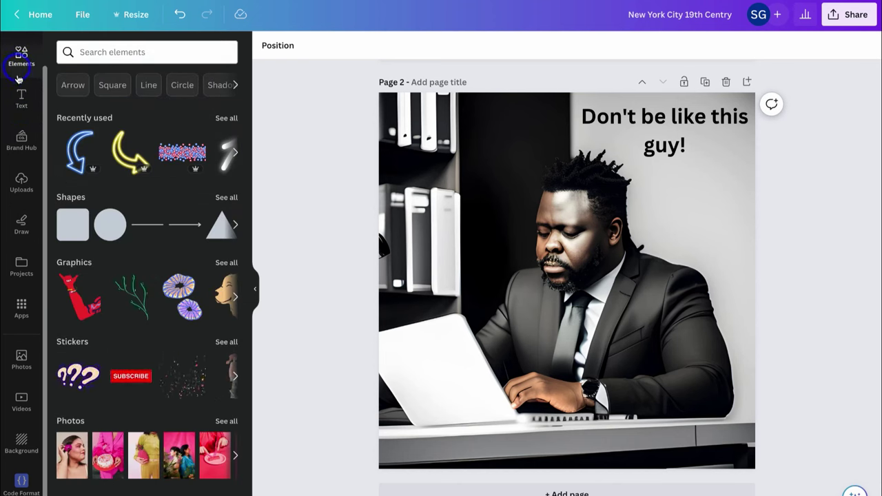
pyautogui.click(158, 155)
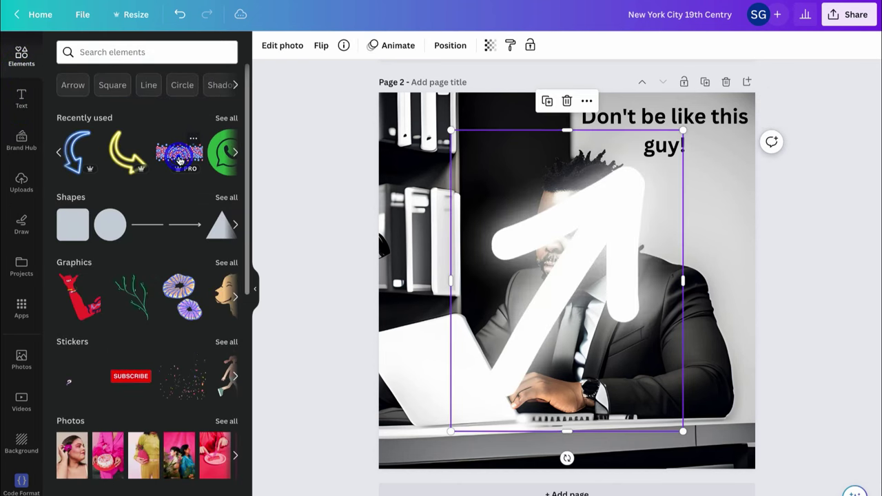
pyautogui.moveTo(451, 431); pyautogui.dragTo(705, 227)
pyautogui.moveTo(717, 264); pyautogui.dragTo(719, 213)
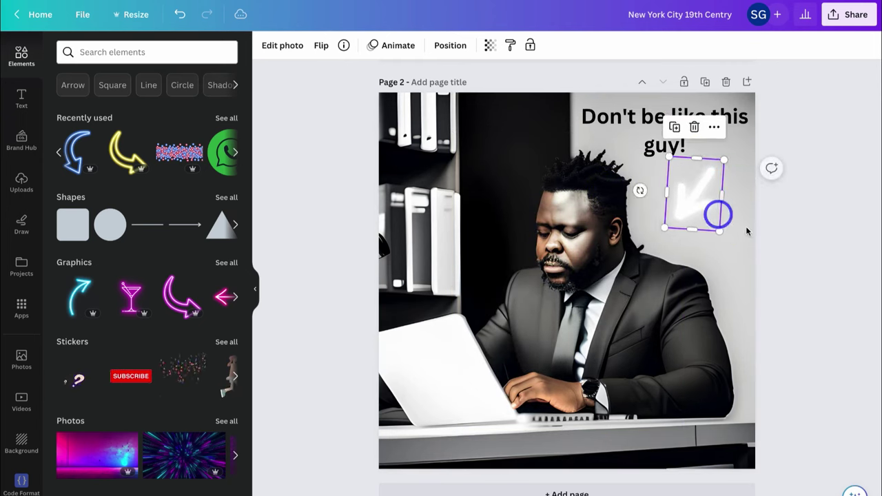
pyautogui.click(802, 254)
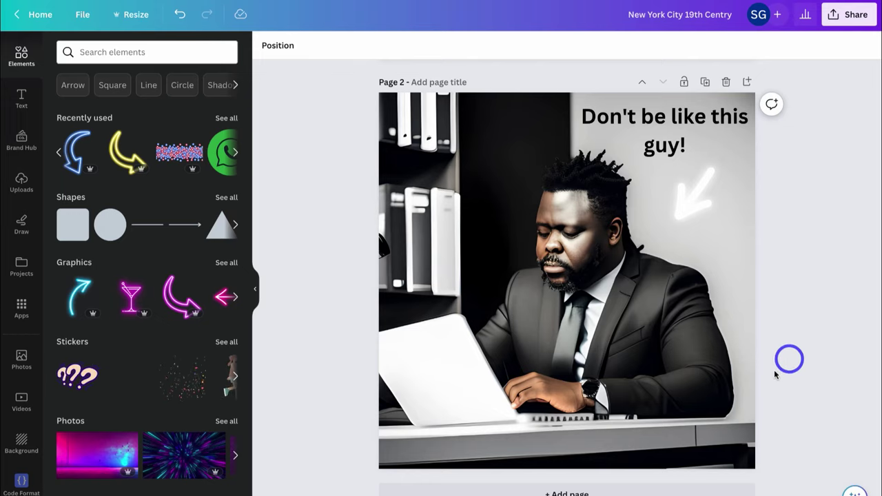
pyautogui.click(617, 492)
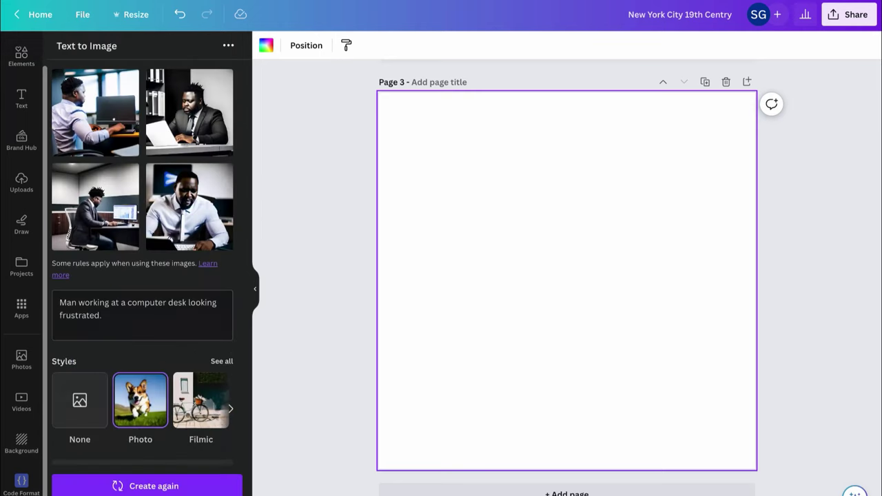
# Step: Regenerate the desk images in Minimalist style and place the top-left result filling Page 3
pyautogui.click(221, 361)
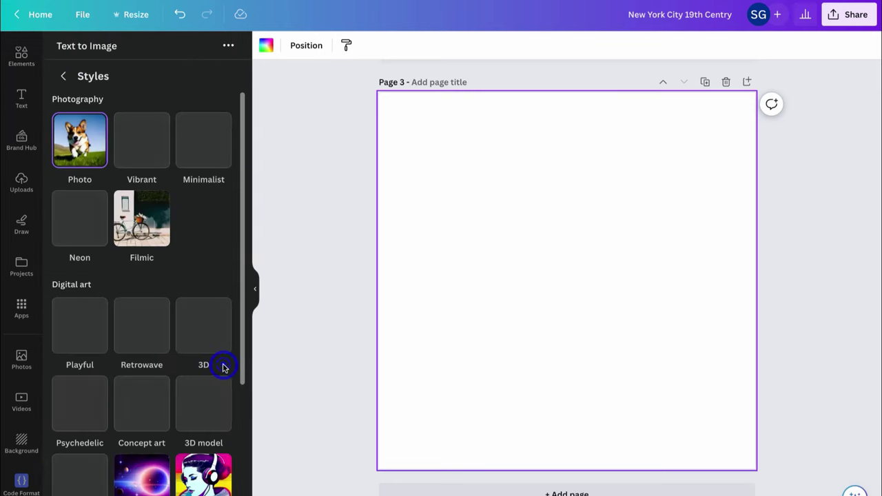
pyautogui.click(191, 152)
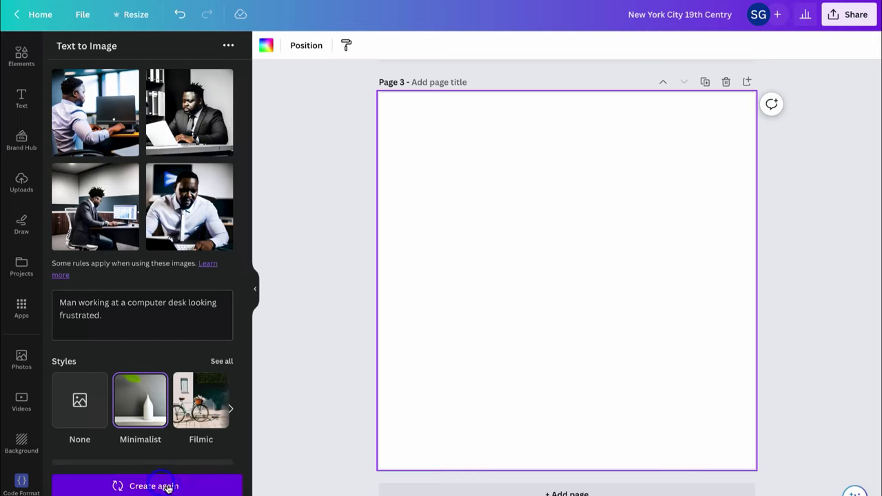
pyautogui.click(167, 487)
pyautogui.moveTo(90, 118); pyautogui.dragTo(394, 228)
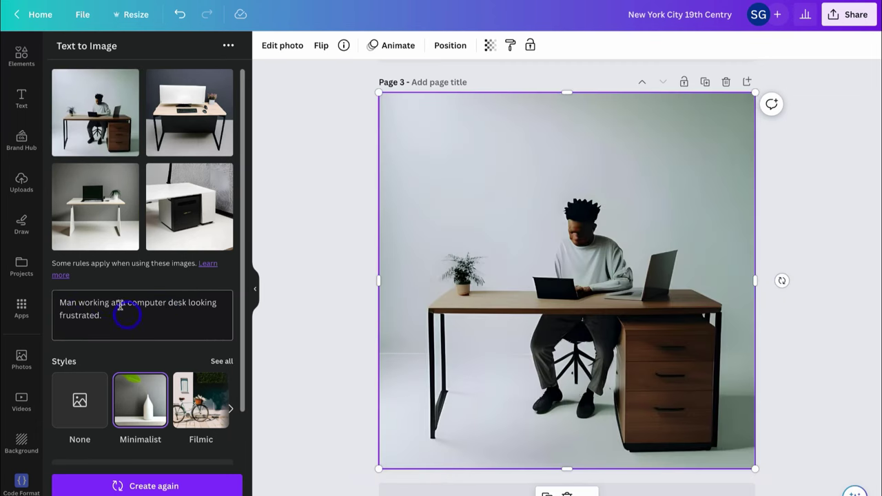